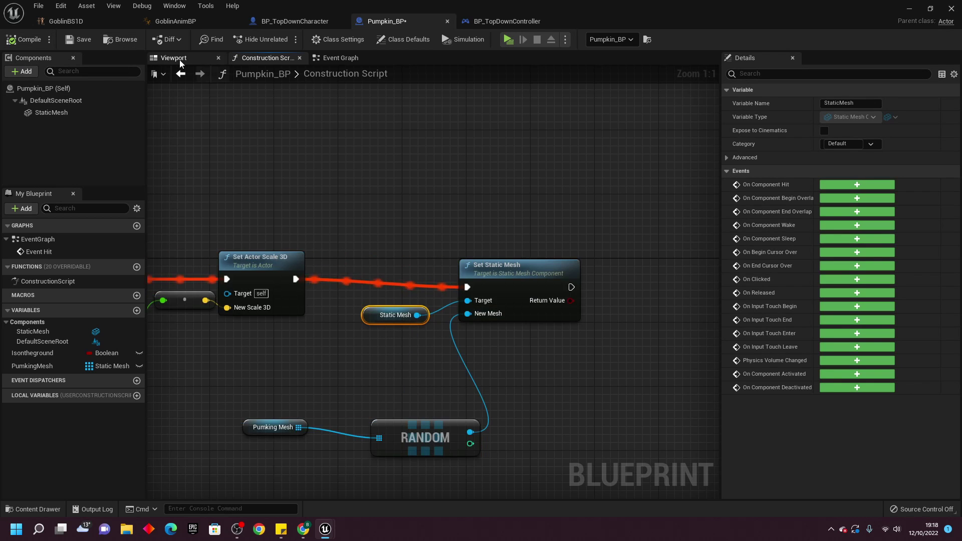
# Step: Preview the pumpkin mesh in the Pumpkin_BP viewport
pyautogui.click(174, 58)
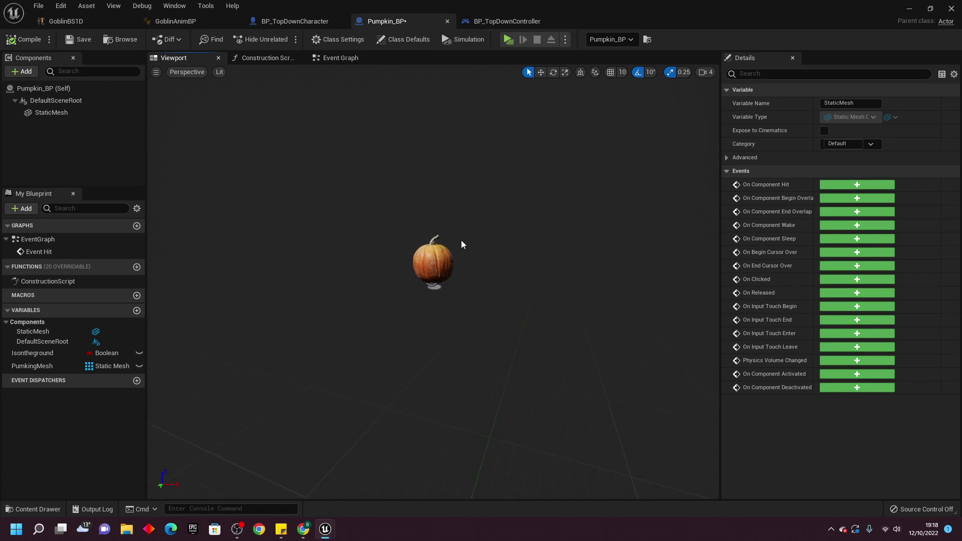
pyautogui.moveTo(417, 301); pyautogui.dragTo(417, 290)
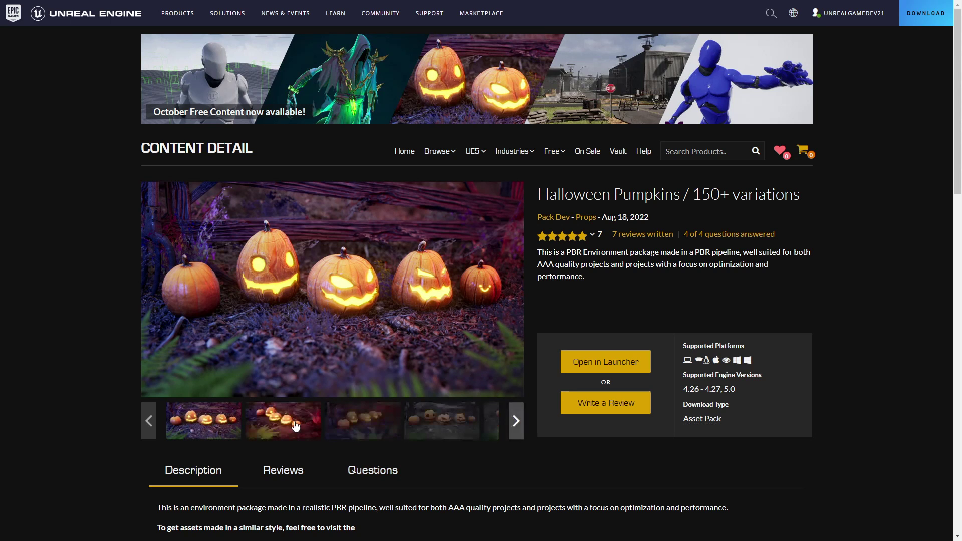
# Step: Switch to the Unreal Engine Marketplace page and browse the preview images of the Halloween Pumpkins / 150+ variations pack
pyautogui.click(295, 426)
pyautogui.click(367, 427)
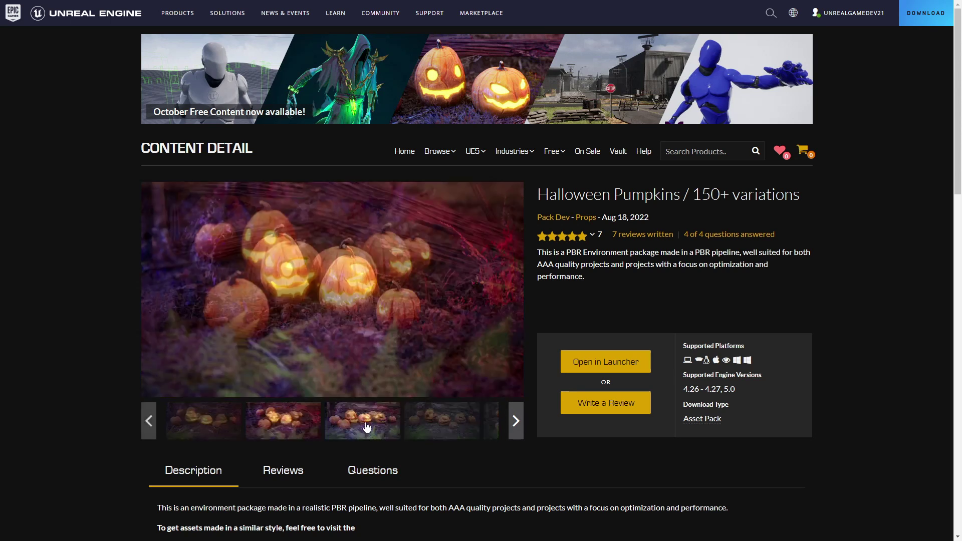
pyautogui.click(435, 423)
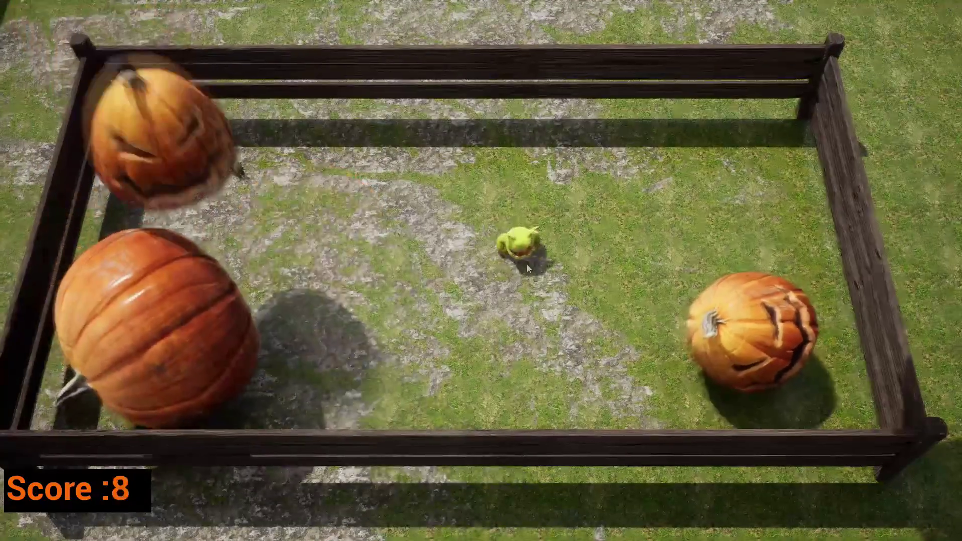
# Step: Steer the goblin character around the running level to test its movement and animation
pyautogui.click(410, 312)
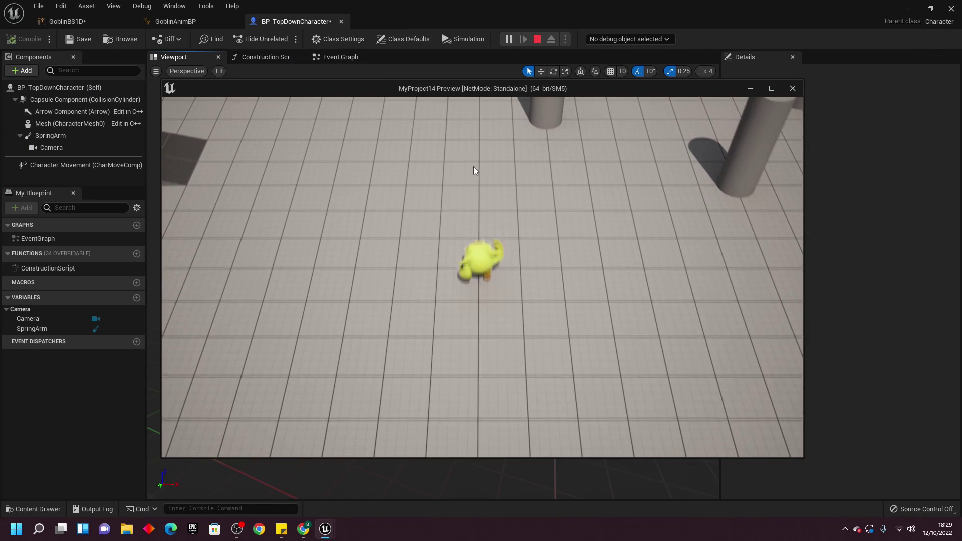
pyautogui.click(318, 328)
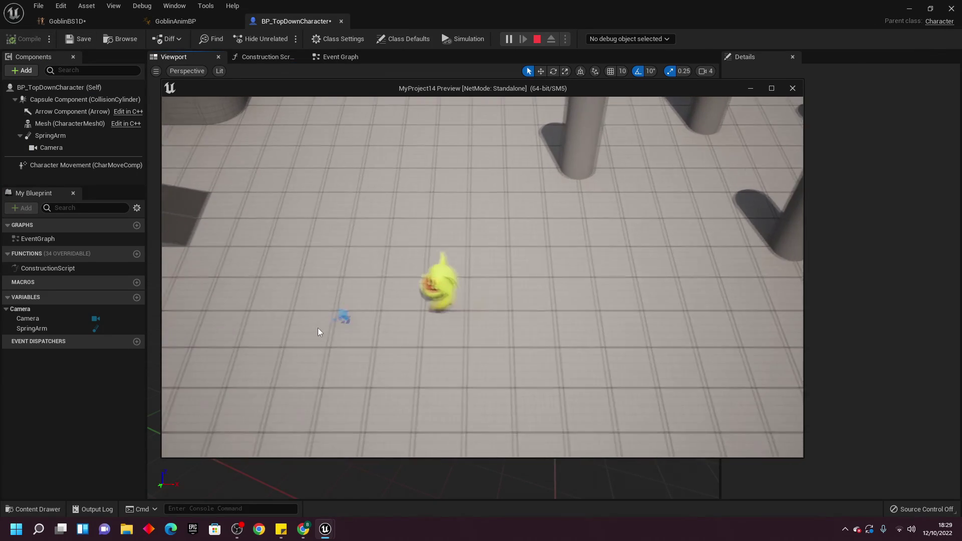
pyautogui.click(621, 383)
pyautogui.moveTo(675, 365)
pyautogui.mouseDown()
pyautogui.moveTo(593, 185)
pyautogui.moveTo(479, 154)
pyautogui.moveTo(314, 208)
pyautogui.moveTo(415, 410)
pyautogui.moveTo(445, 413)
pyautogui.moveTo(357, 387)
pyautogui.moveTo(371, 197)
pyautogui.moveTo(580, 196)
pyautogui.moveTo(656, 360)
pyautogui.moveTo(570, 387)
pyautogui.moveTo(693, 359)
pyautogui.mouseUp()
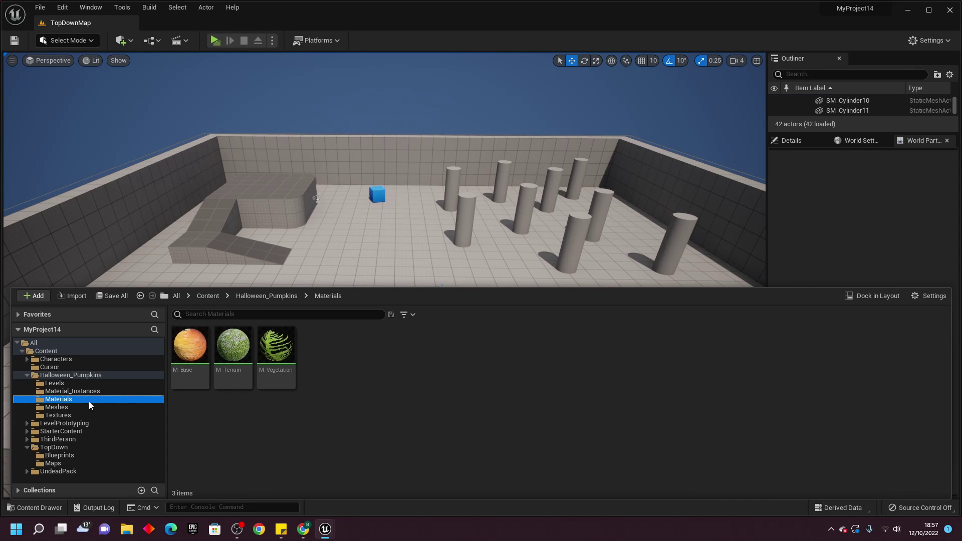
# Step: Apply the grass-and-dirt terrain material from the Halloween_Pumpkins content to the floor of TopDownMap
pyautogui.click(89, 406)
pyautogui.click(89, 399)
pyautogui.moveTo(369, 249); pyautogui.dragTo(367, 251)
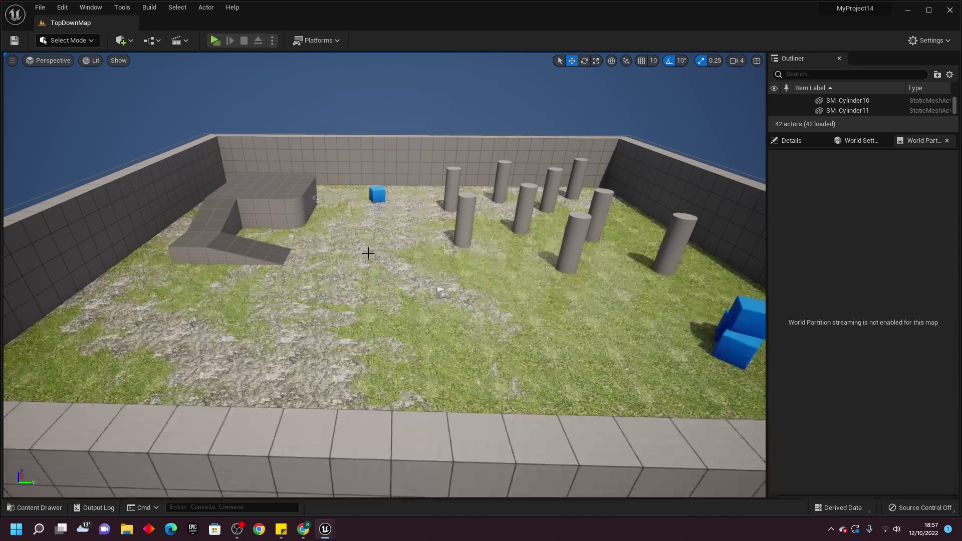
pyautogui.moveTo(367, 251); pyautogui.dragTo(485, 318, button='right')
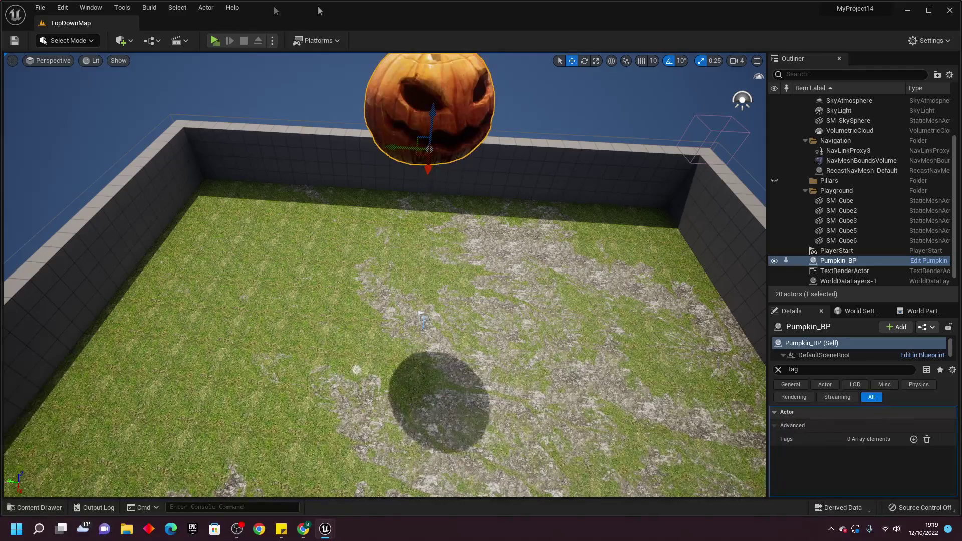
# Step: Run the level and walk the goblin into the pumpkin to test their interaction
pyautogui.click(214, 40)
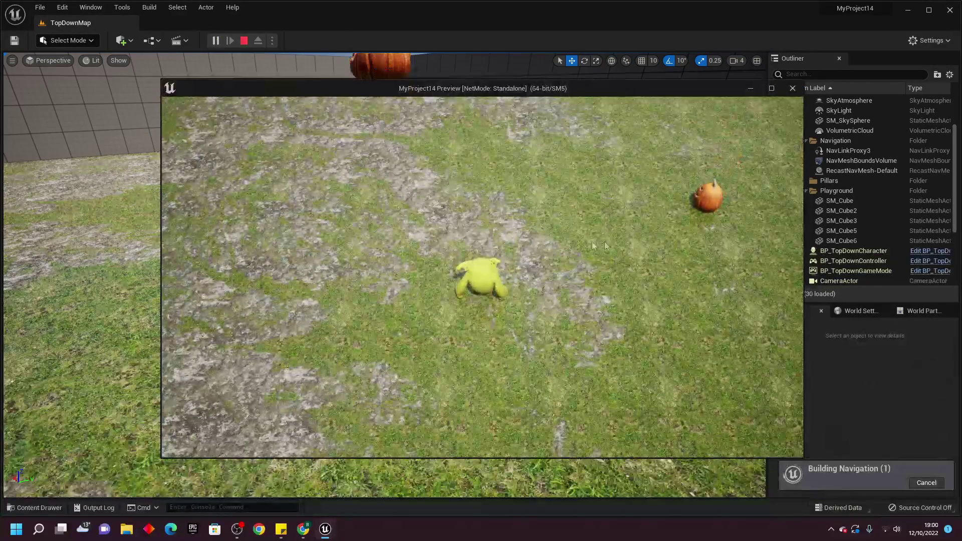
pyautogui.click(621, 238)
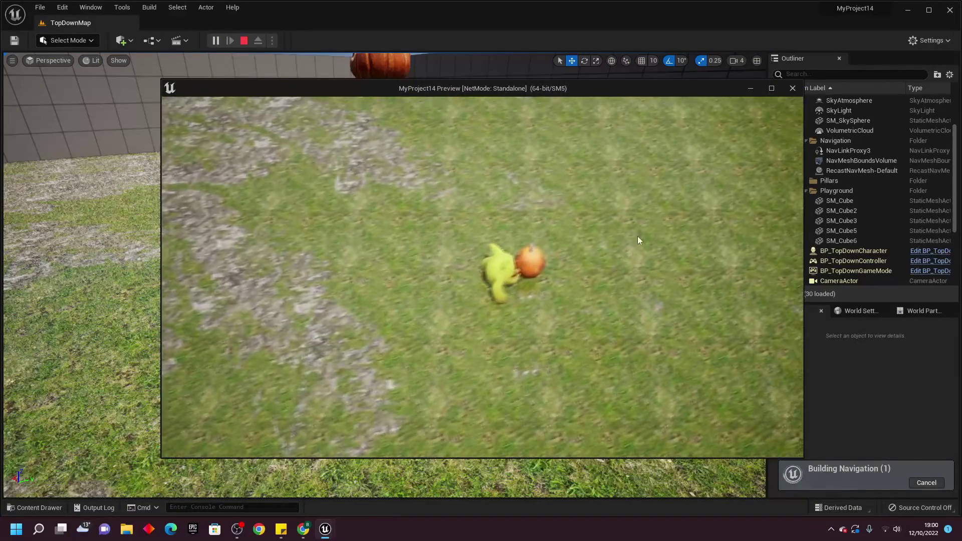
pyautogui.click(635, 235)
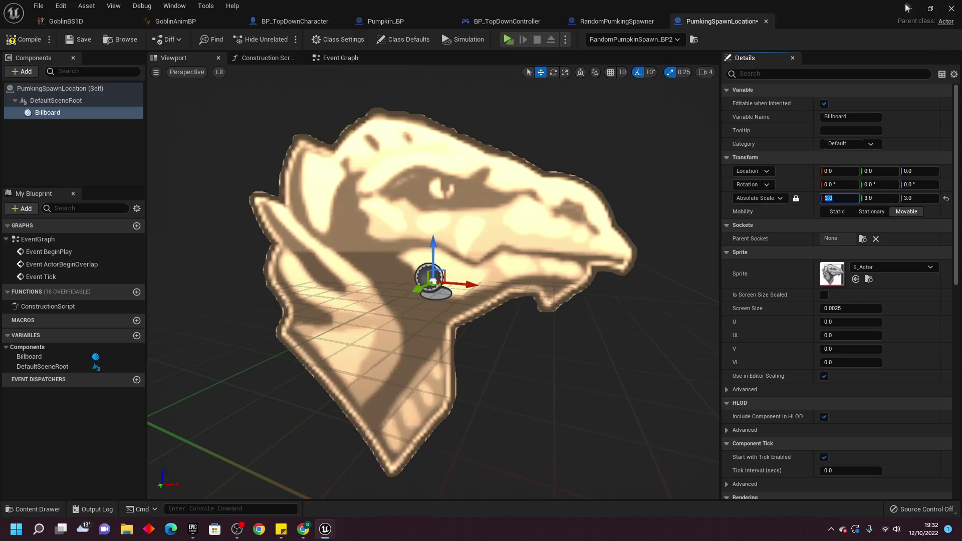
# Step: Return to TopDownMap, select the RandomPumkingSpawner actor and run the level
pyautogui.click(907, 7)
pyautogui.moveTo(451, 242); pyautogui.dragTo(441, 266, button='right')
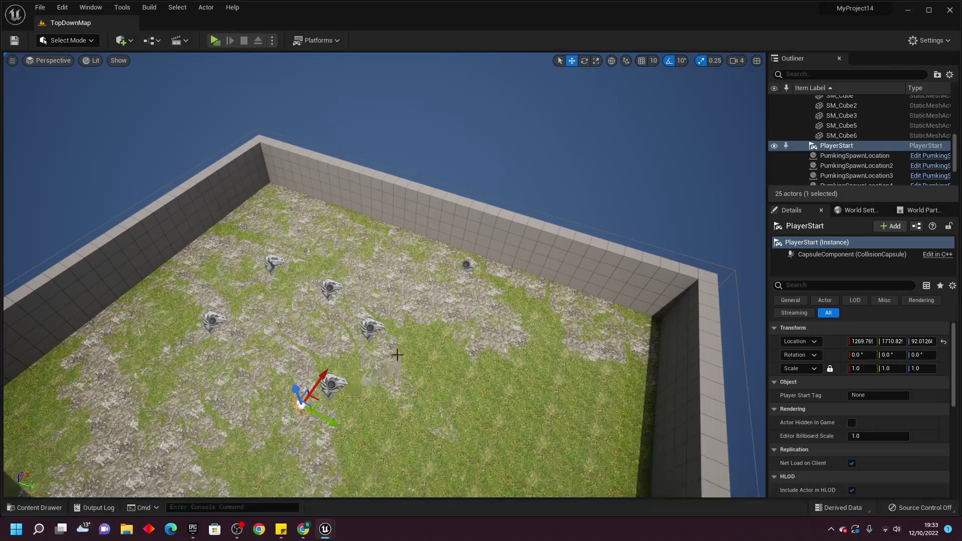
pyautogui.click(468, 266)
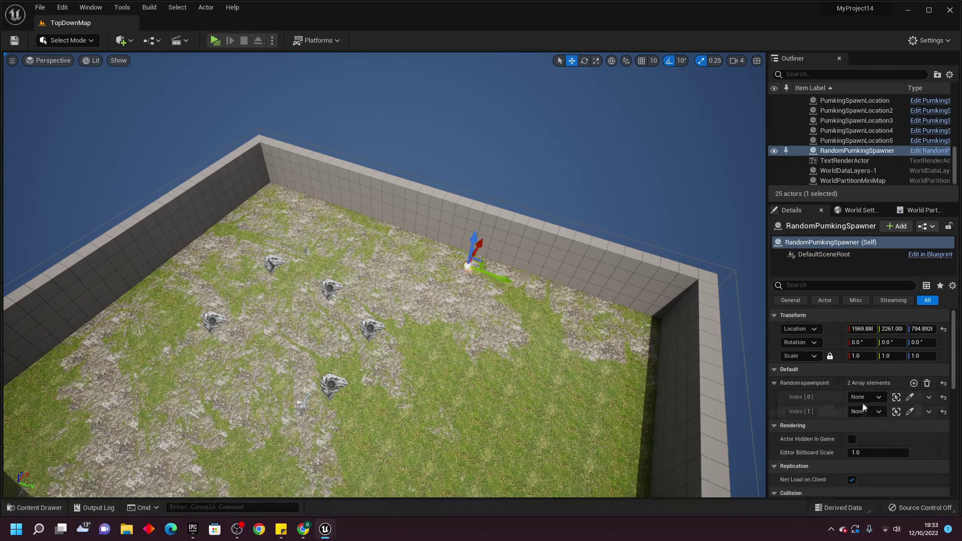
pyautogui.hotkey('alt', 'p')
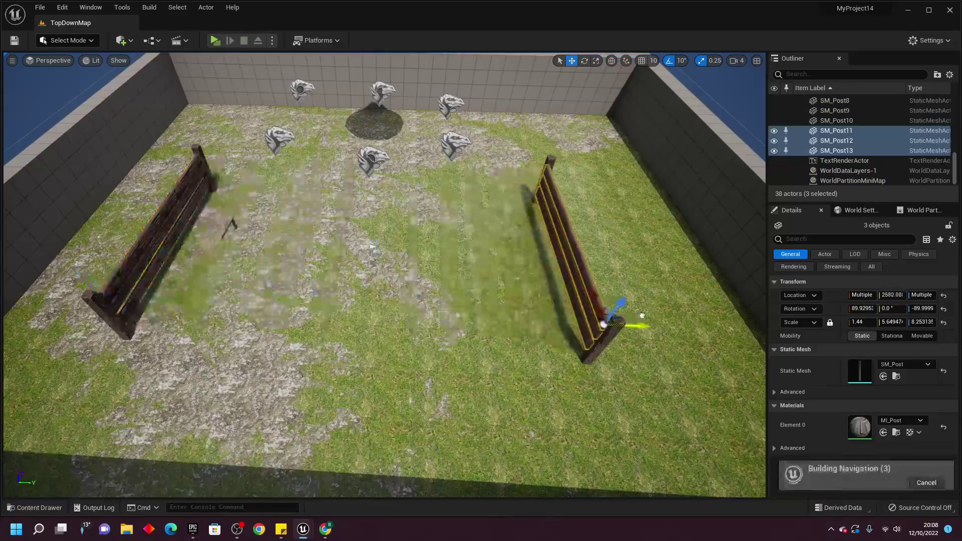
# Step: Duplicate the three selected fence rails and place the copies along an open side of the pen, perpendicular to the originals
pyautogui.press('f')
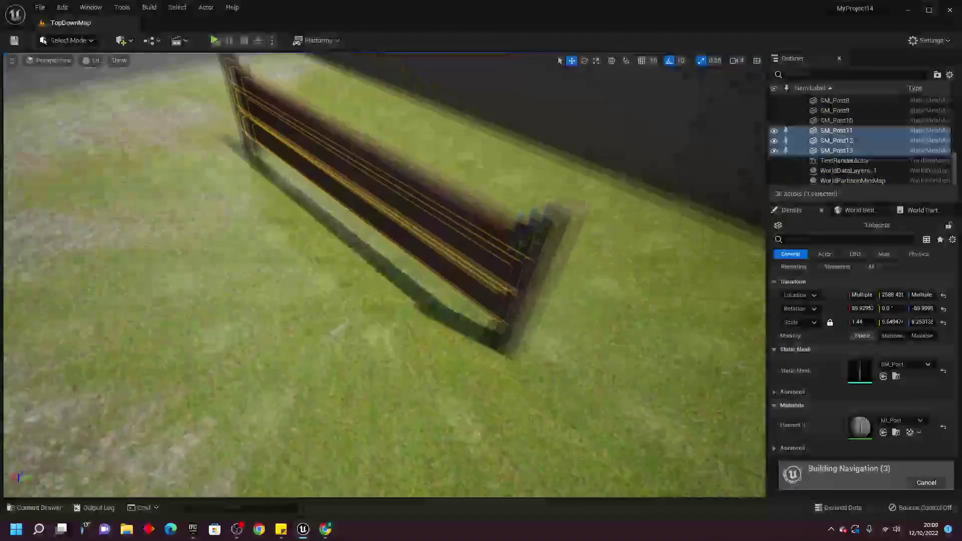
pyautogui.moveTo(451, 250); pyautogui.dragTo(451, 190, button='right')
pyautogui.keyDown('alt'); pyautogui.moveTo(722, 301); pyautogui.dragTo(167, 333); pyautogui.keyUp('alt')
pyautogui.press('f')
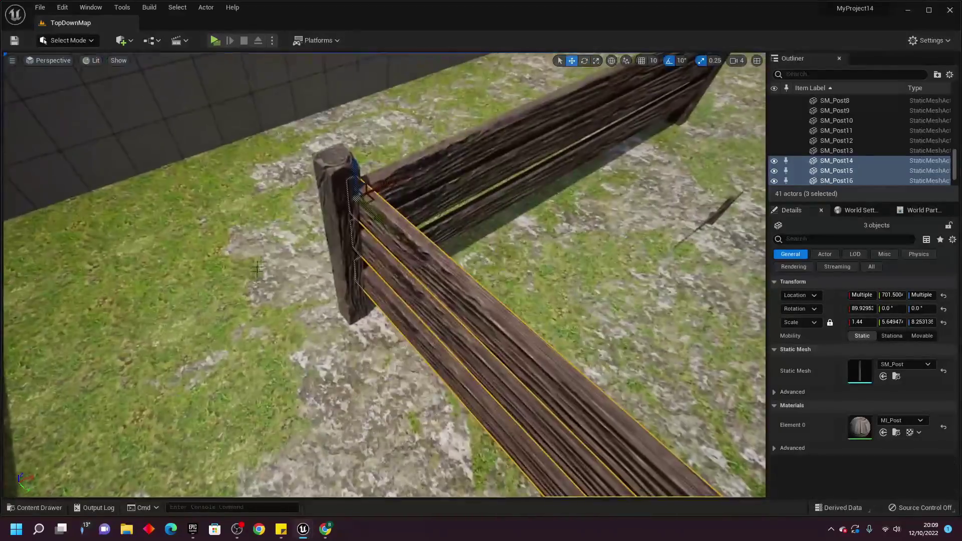
pyautogui.moveTo(381, 192); pyautogui.dragTo(429, 173, button='right')
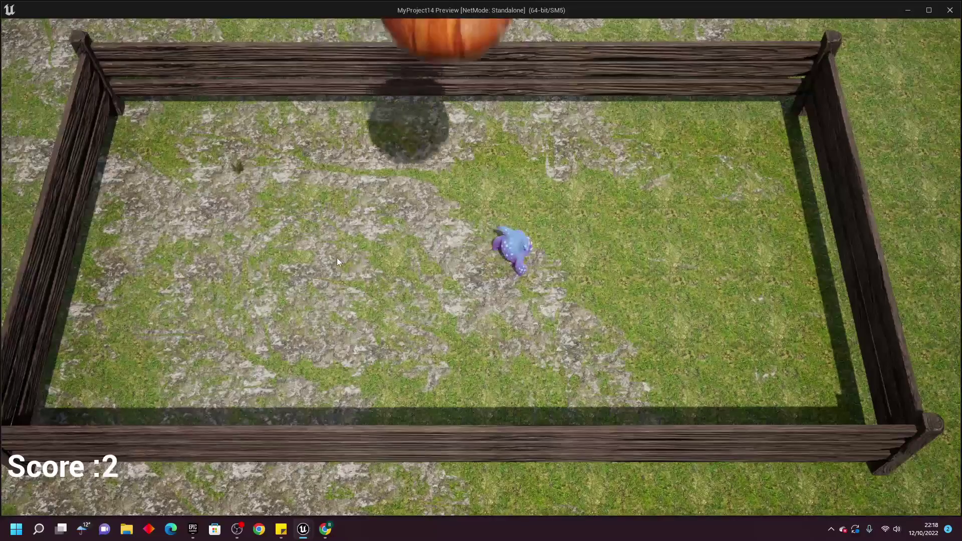
# Step: Move the character away from the falling pumpkins inside the fenced pen to test the score counter
pyautogui.click(579, 236)
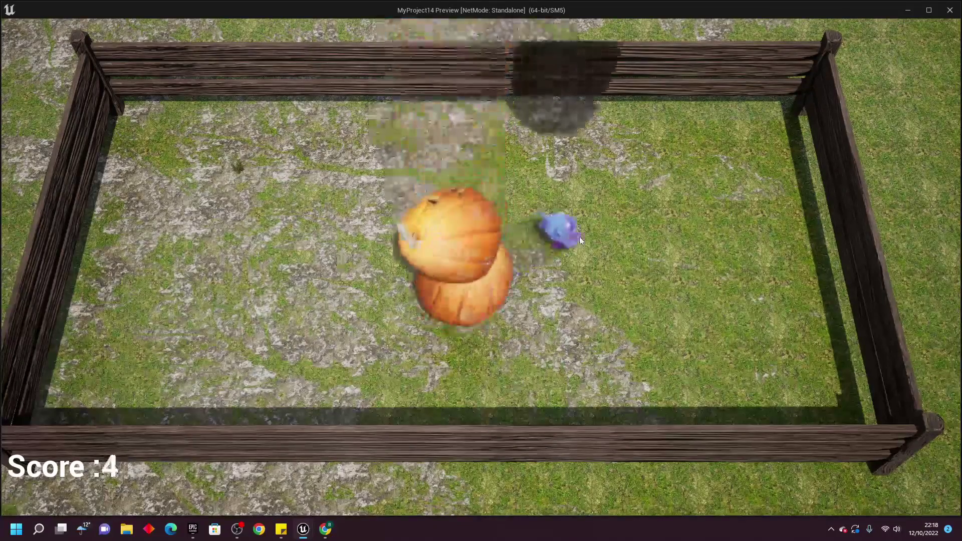
pyautogui.click(450, 158)
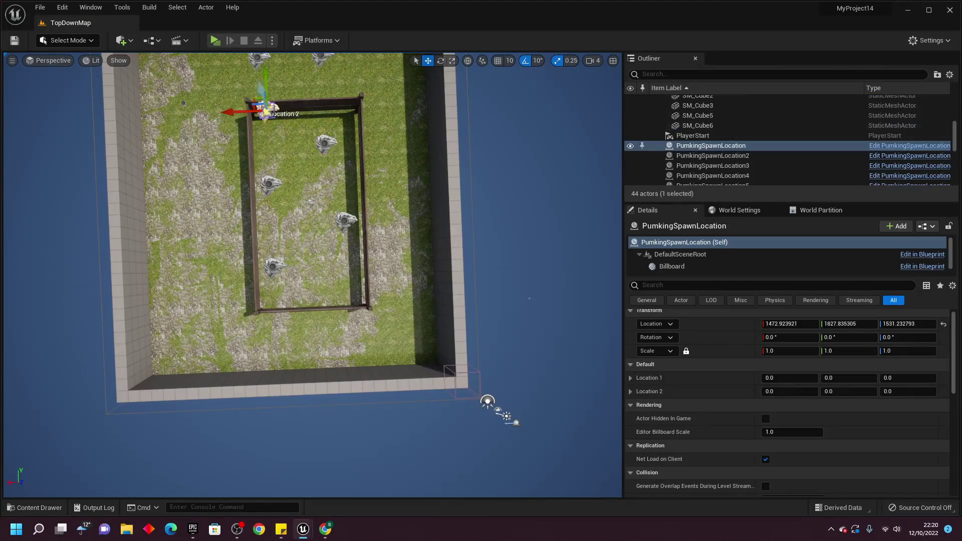
# Step: Check the placement of the pumpkin spawn locations above the fenced pen, selecting PumkingSpawnLocation5
pyautogui.click(312, 201)
pyautogui.press('f')
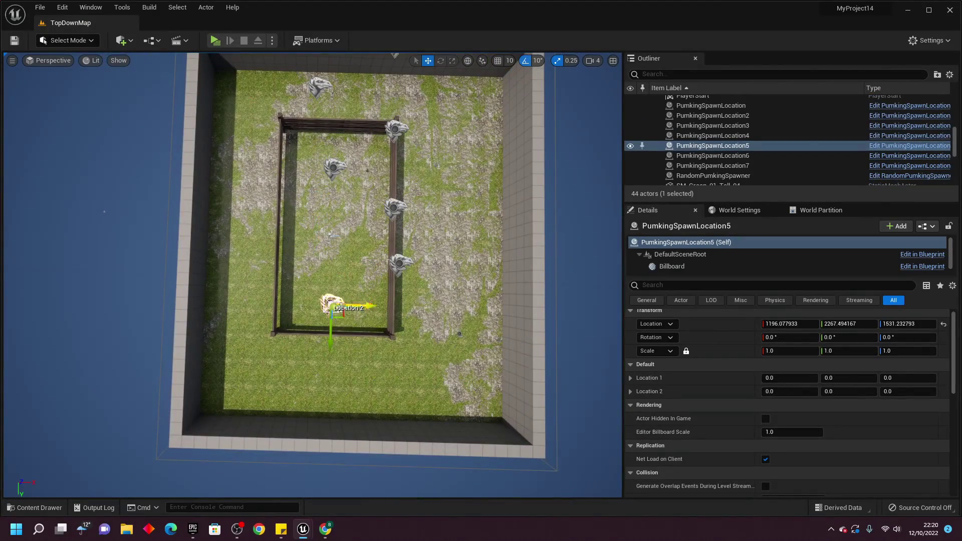
pyautogui.click(331, 315)
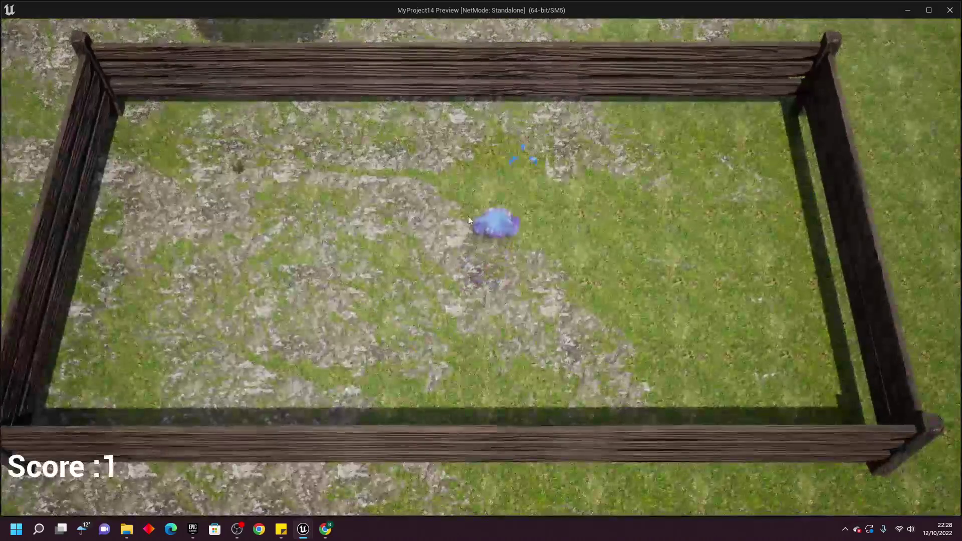
# Step: Finish the pumpkin-dodging playtest and open the Shake asset used by the Play World Camera Shake node in Pumpkin_BP
pyautogui.press('w')
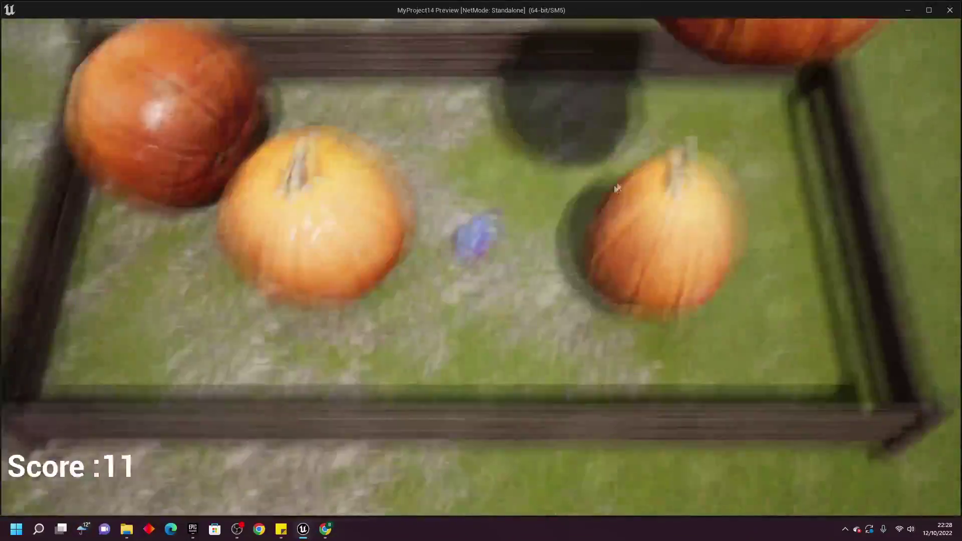
pyautogui.press('Escape')
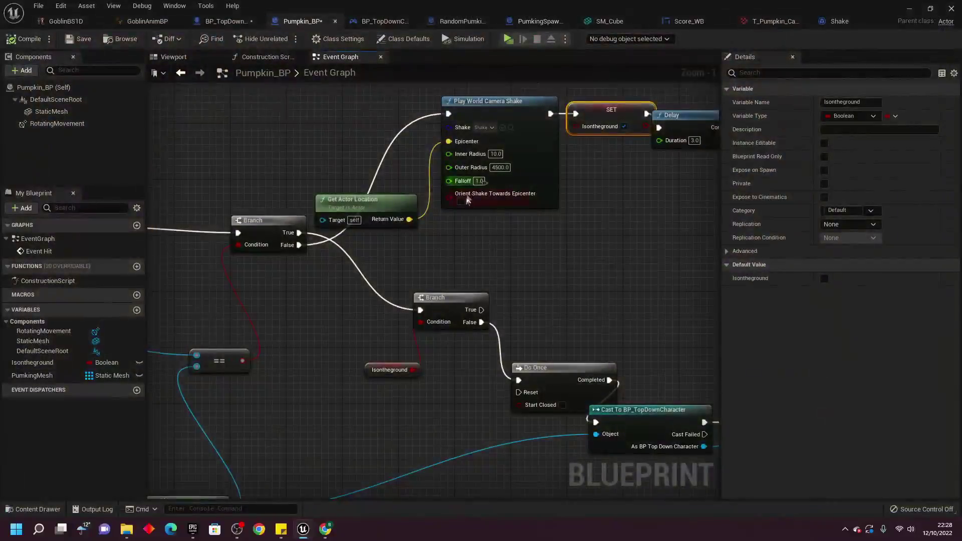
pyautogui.scroll(-1, 467, 200)
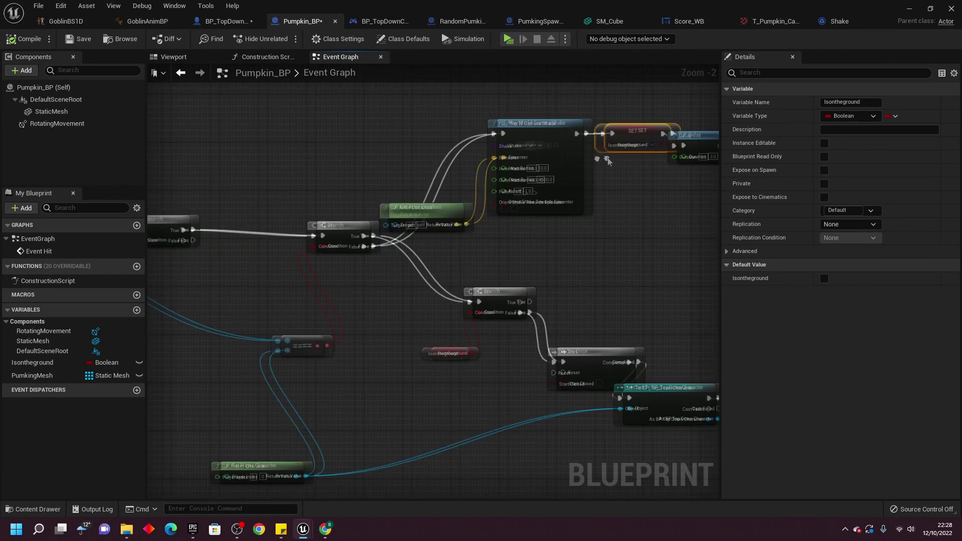
pyautogui.click(840, 21)
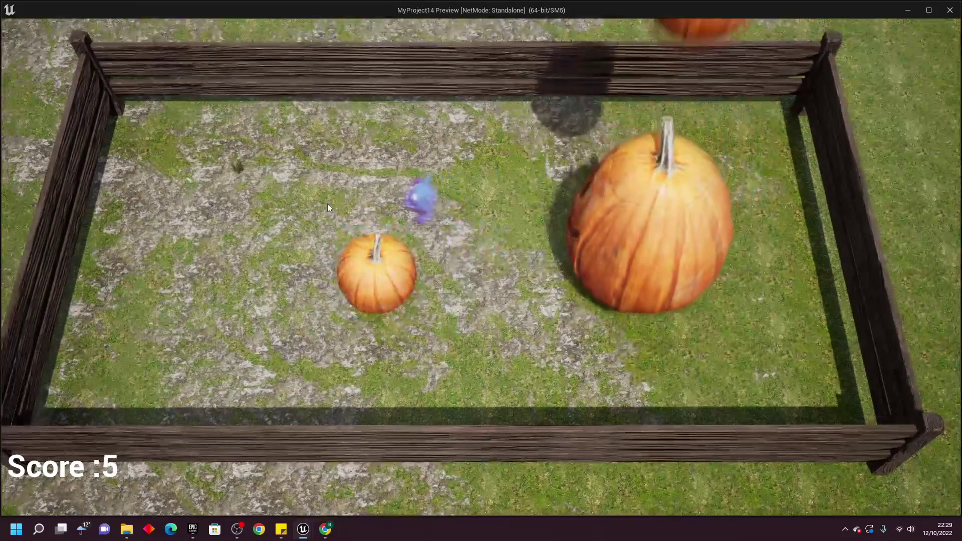
# Step: Playtest moving the character among falling pumpkins until the game ends, and restart from the Game Over screen
pyautogui.press('a')
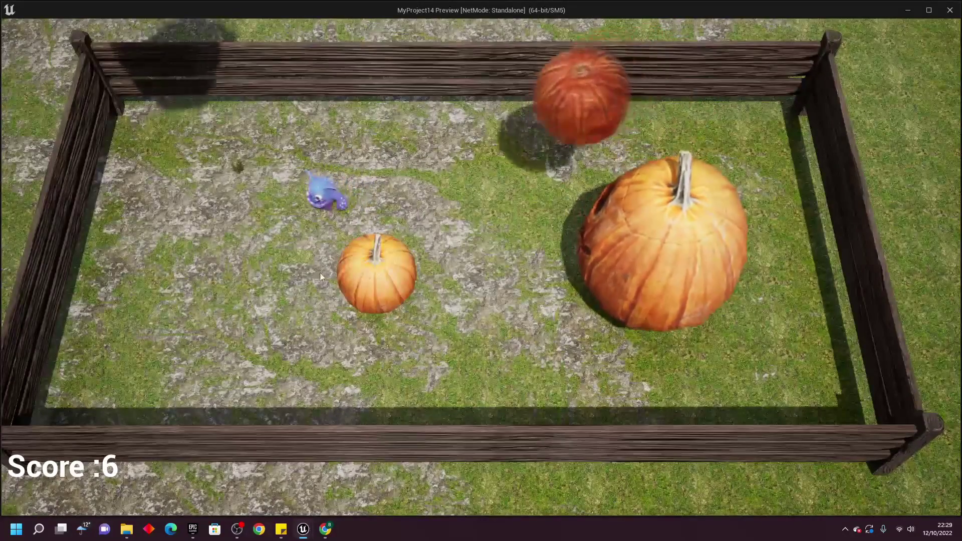
pyautogui.press('s')
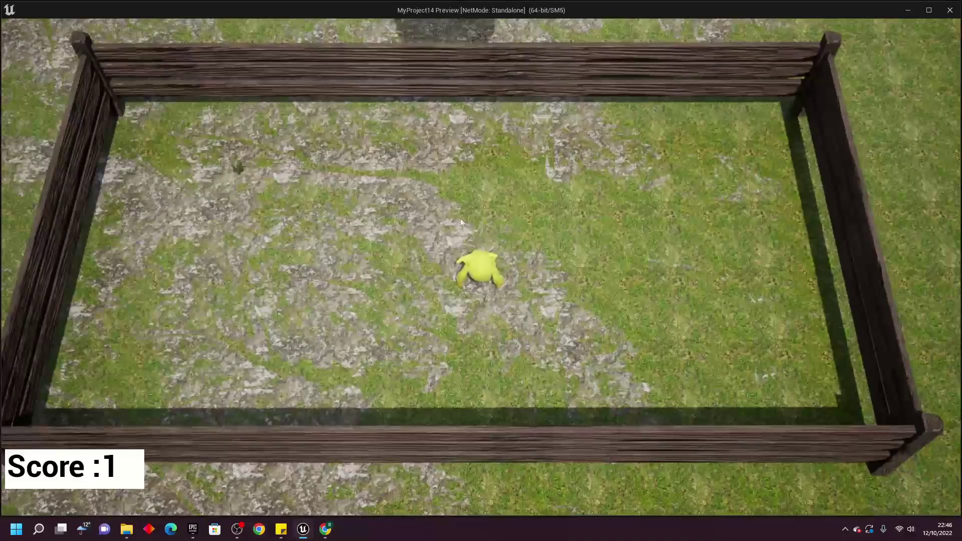
pyautogui.press('d')
pyautogui.press('a')
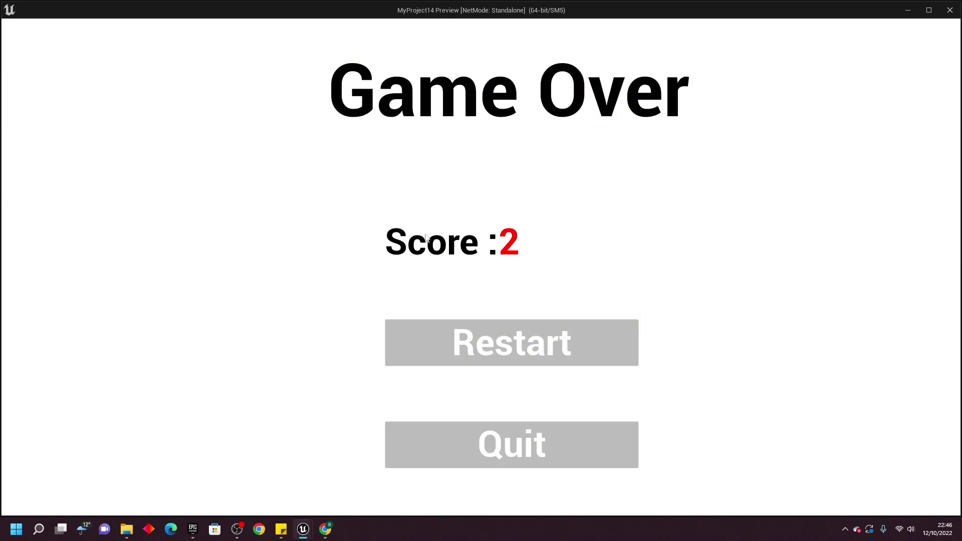
pyautogui.click(499, 344)
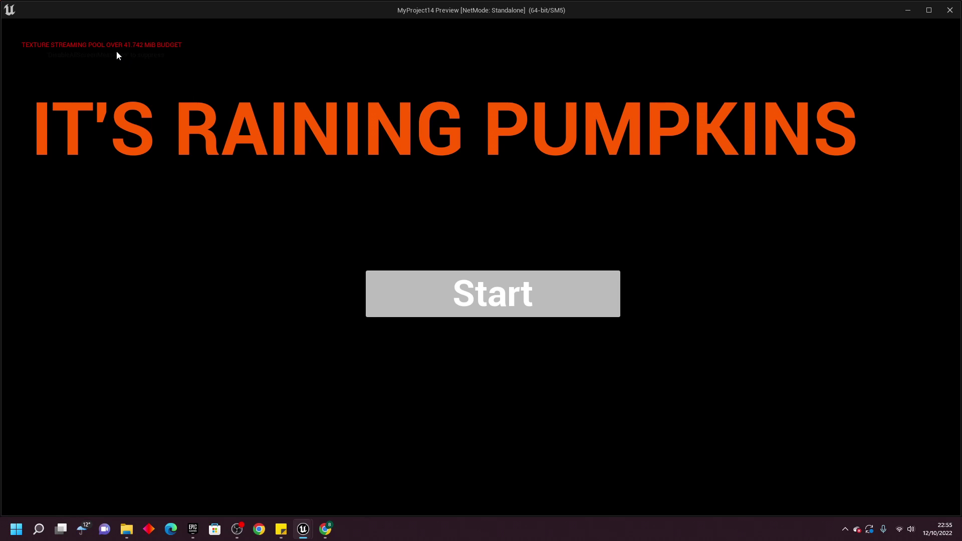
# Step: Stop the title screen preview and show the contents of the TopDown Blueprints folder
pyautogui.press('Escape')
pyautogui.press('Escape')
pyautogui.click(35, 508)
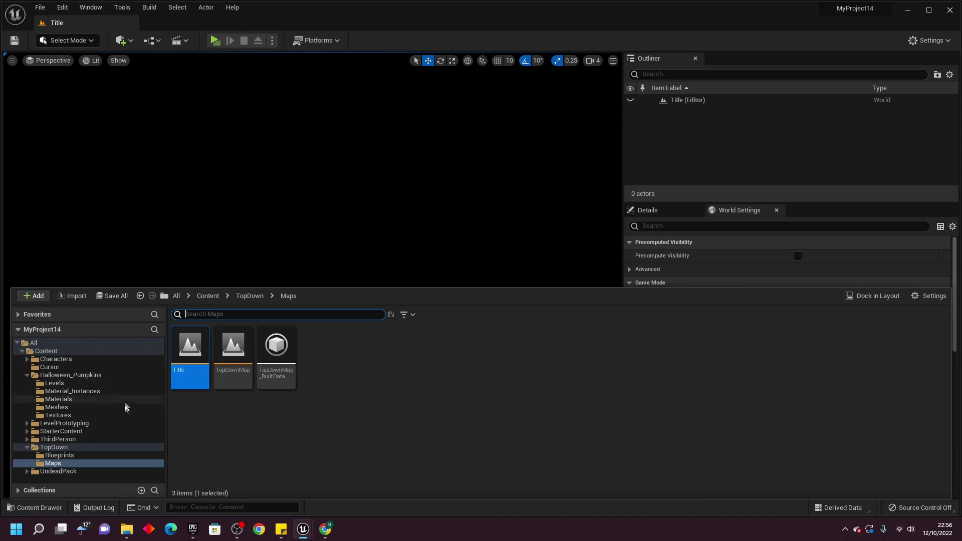
pyautogui.click(59, 455)
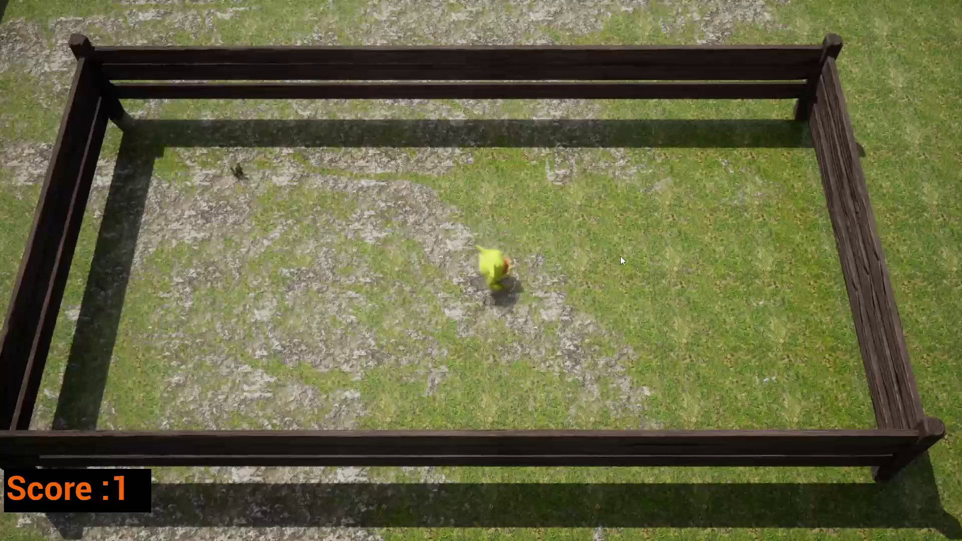
# Step: Play the finished game, steering the goblin around the pen to dodge the falling pumpkins
pyautogui.click(621, 257)
pyautogui.moveTo(493, 283)
pyautogui.mouseDown()
pyautogui.moveTo(444, 220)
pyautogui.moveTo(258, 218)
pyautogui.mouseUp()
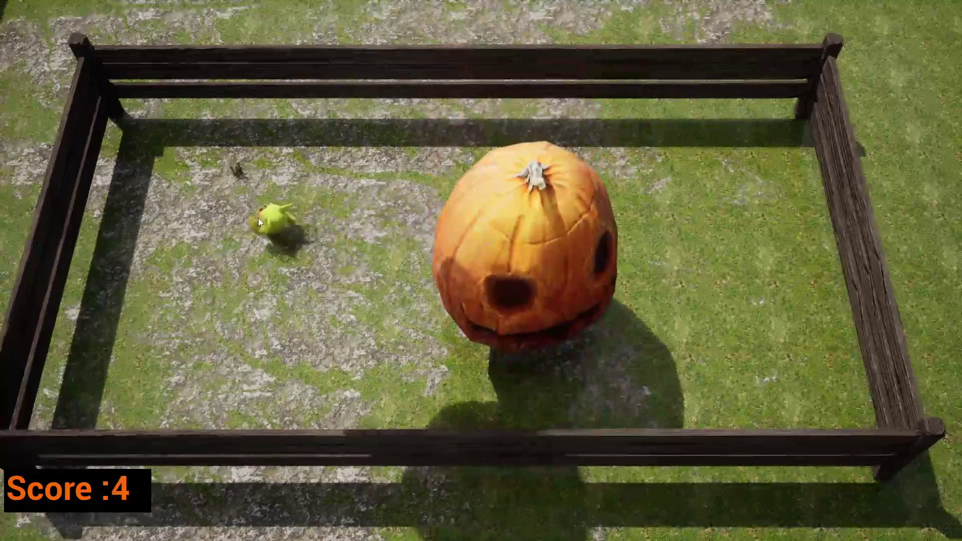
pyautogui.click(415, 209)
pyautogui.click(363, 314)
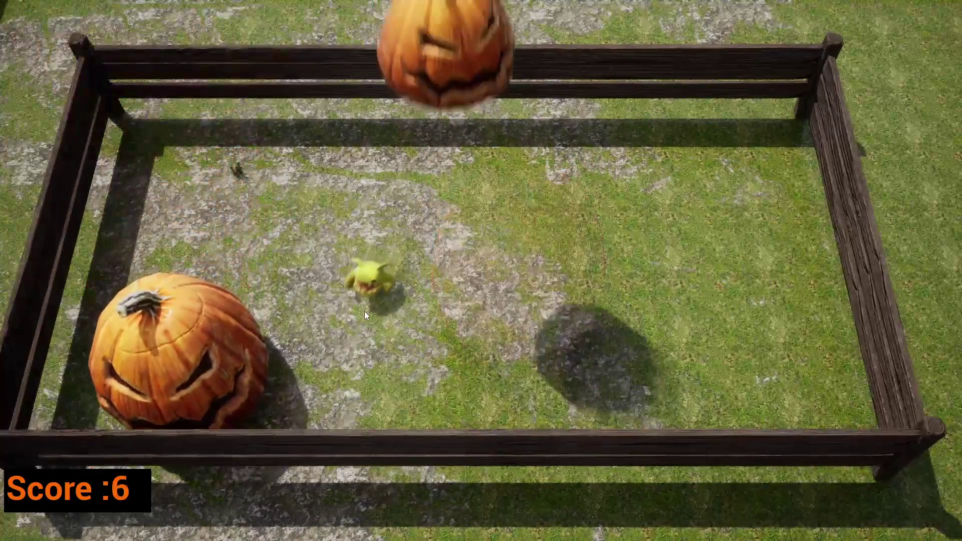
pyautogui.click(486, 351)
pyautogui.click(587, 363)
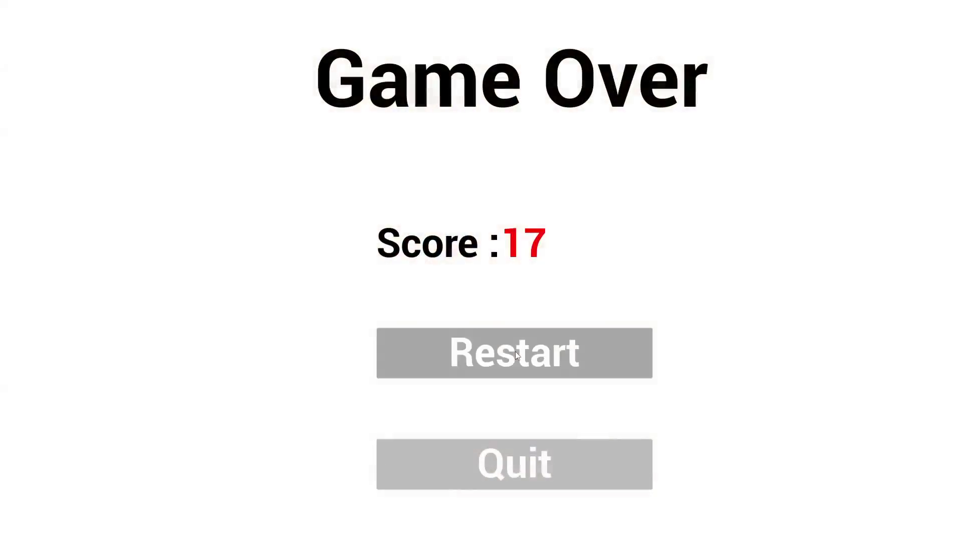
# Step: Restart from the Game Over screen and dodge pumpkins with the goblin through another round
pyautogui.click(517, 350)
pyautogui.click(517, 348)
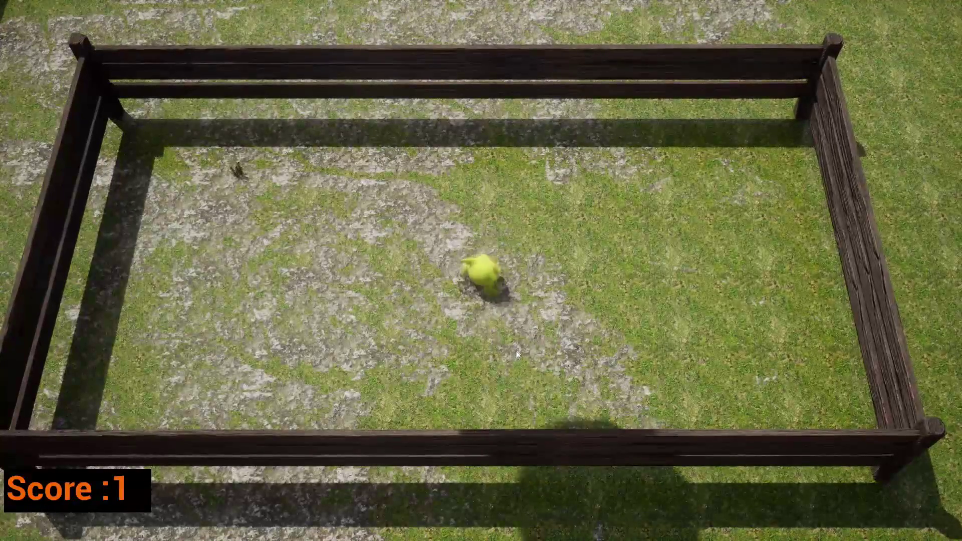
pyautogui.click(612, 257)
pyautogui.click(657, 276)
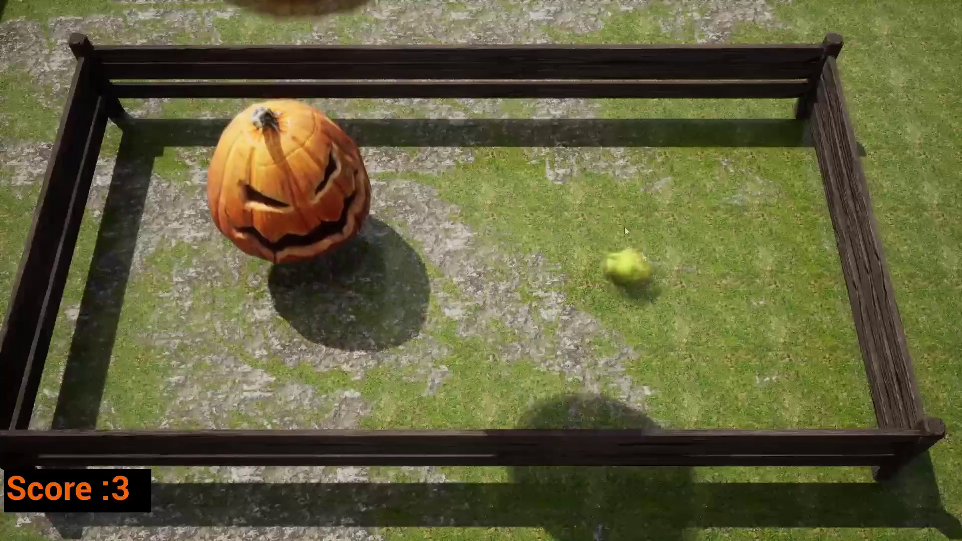
pyautogui.click(624, 227)
pyautogui.click(646, 246)
pyautogui.click(677, 189)
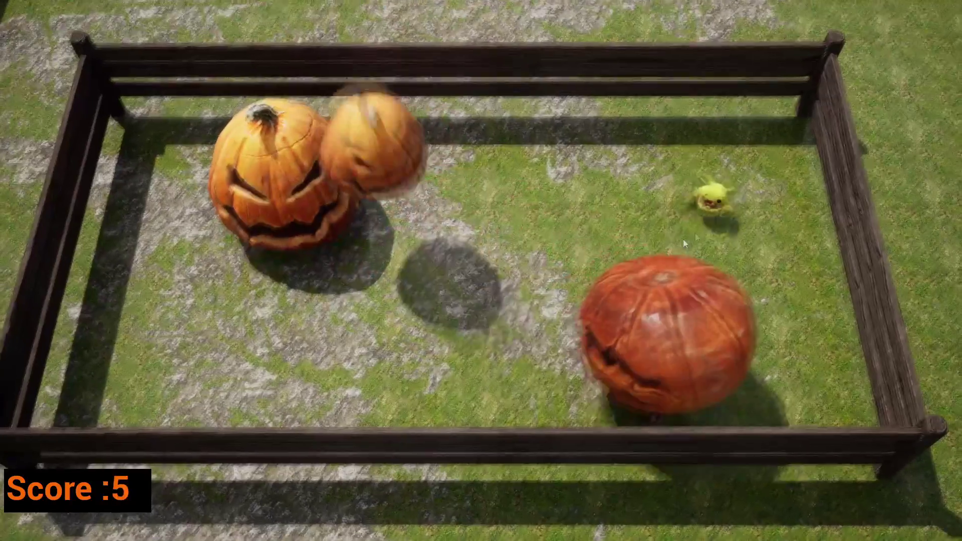
pyautogui.click(495, 235)
pyautogui.click(411, 241)
pyautogui.click(293, 235)
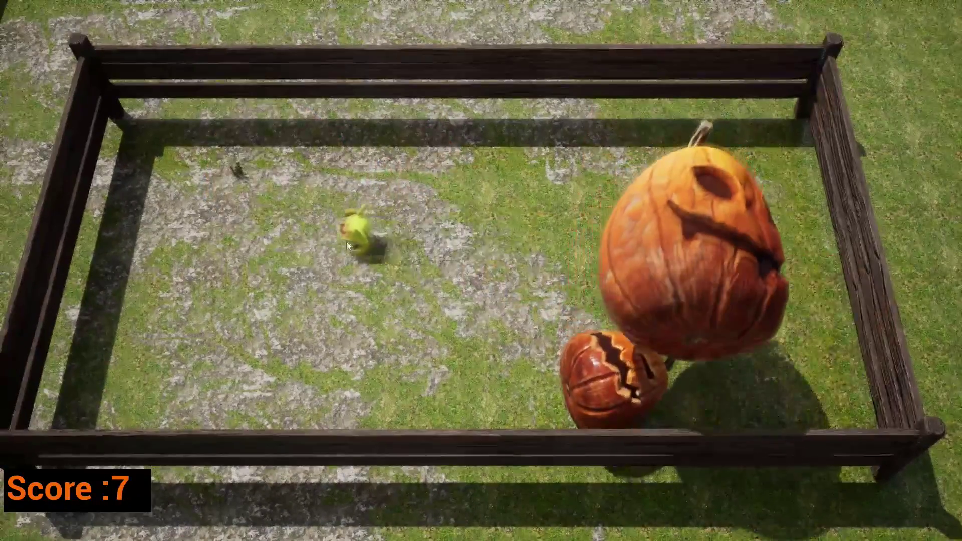